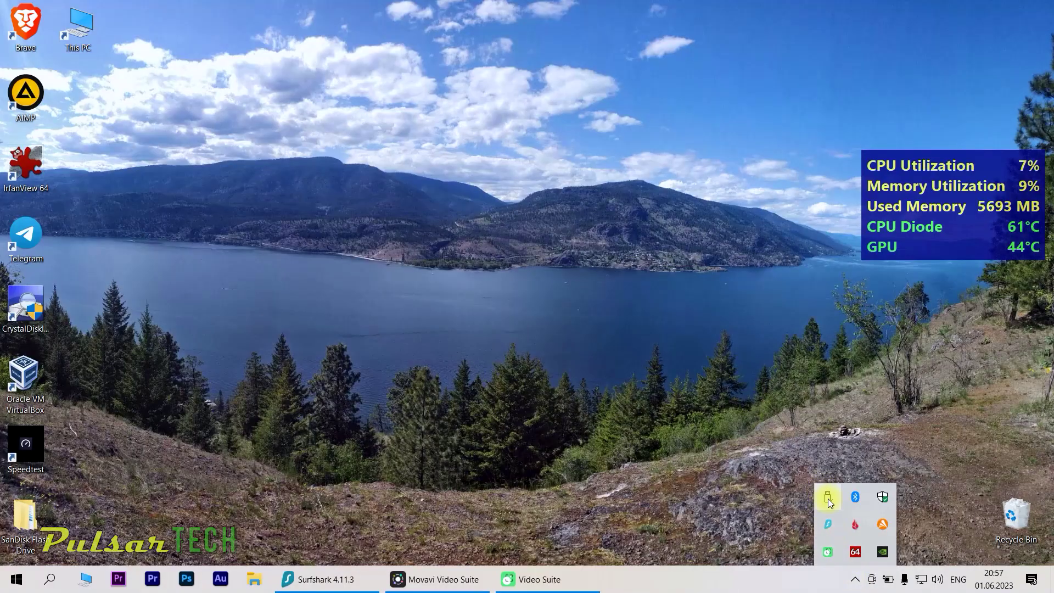
# Check the USB tray menu, then open This PC, which lists only Windows-SSD (C:) and ADATA (D:).
pyautogui.click(828, 502)
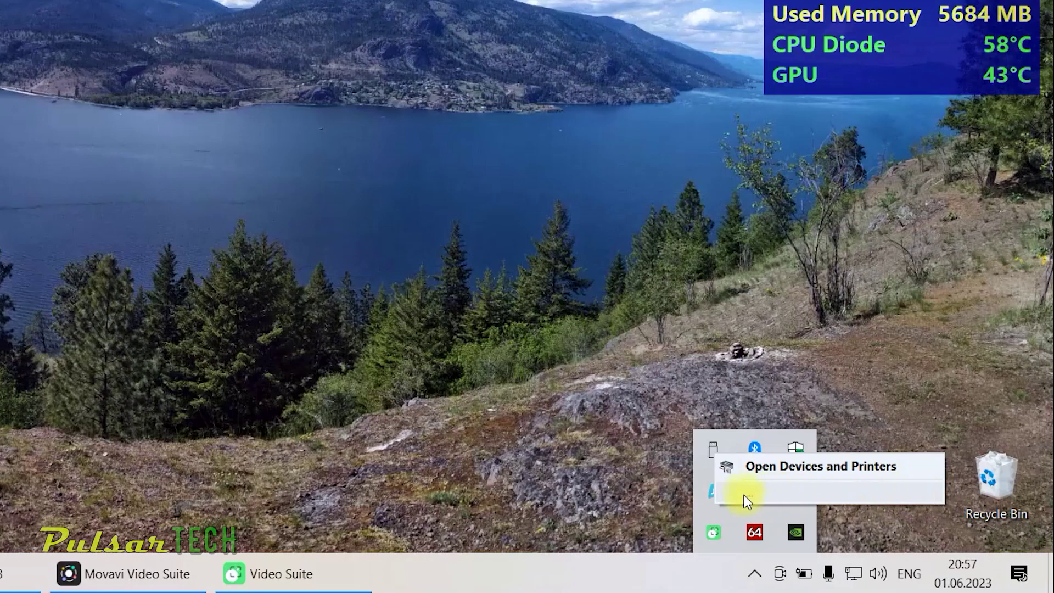
pyautogui.click(442, 443)
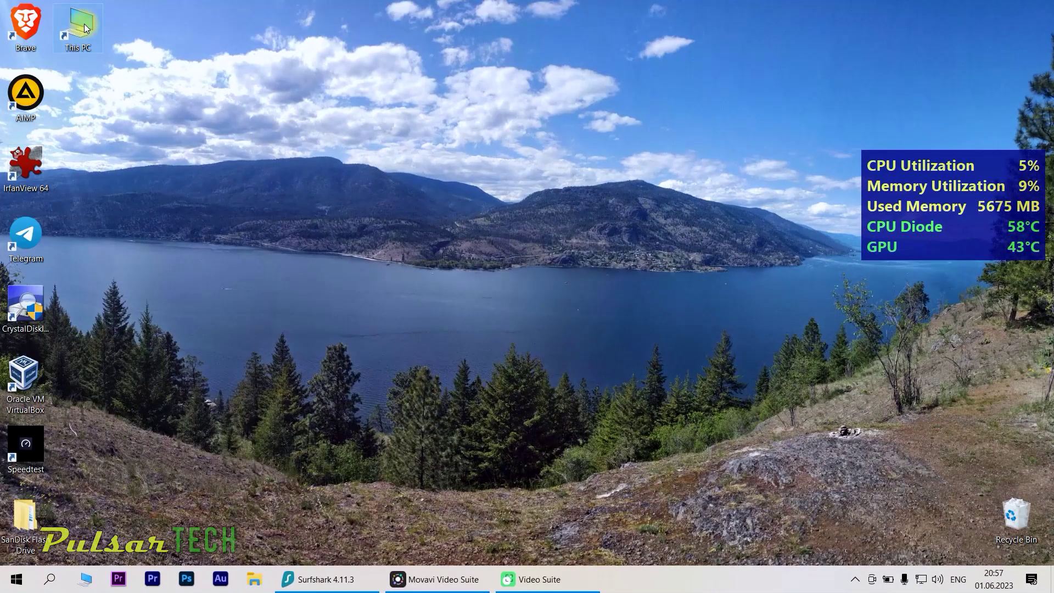
pyautogui.doubleClick(85, 28)
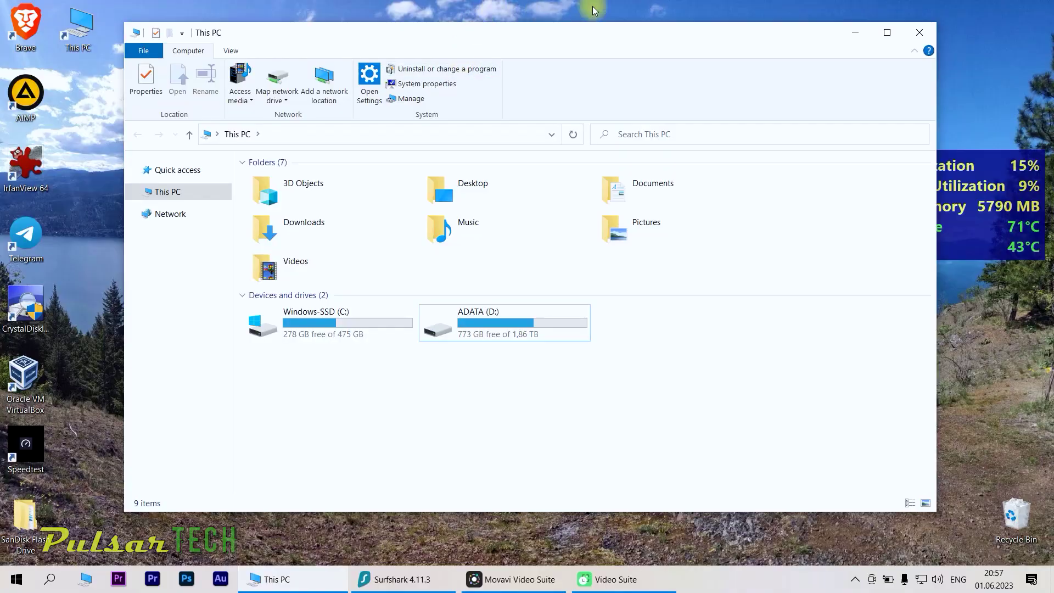
# Launch Acronis Disk Director 12 and select Disk 3's 28,65 GB Local Volume.
pyautogui.click(928, 11)
pyautogui.click(3, 573)
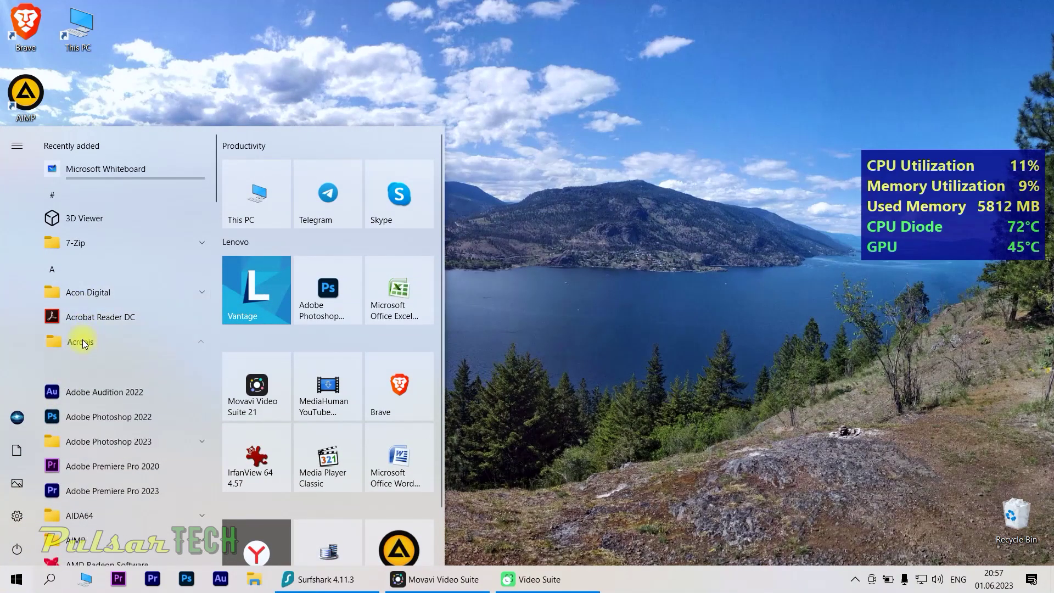
pyautogui.click(83, 341)
pyautogui.click(84, 366)
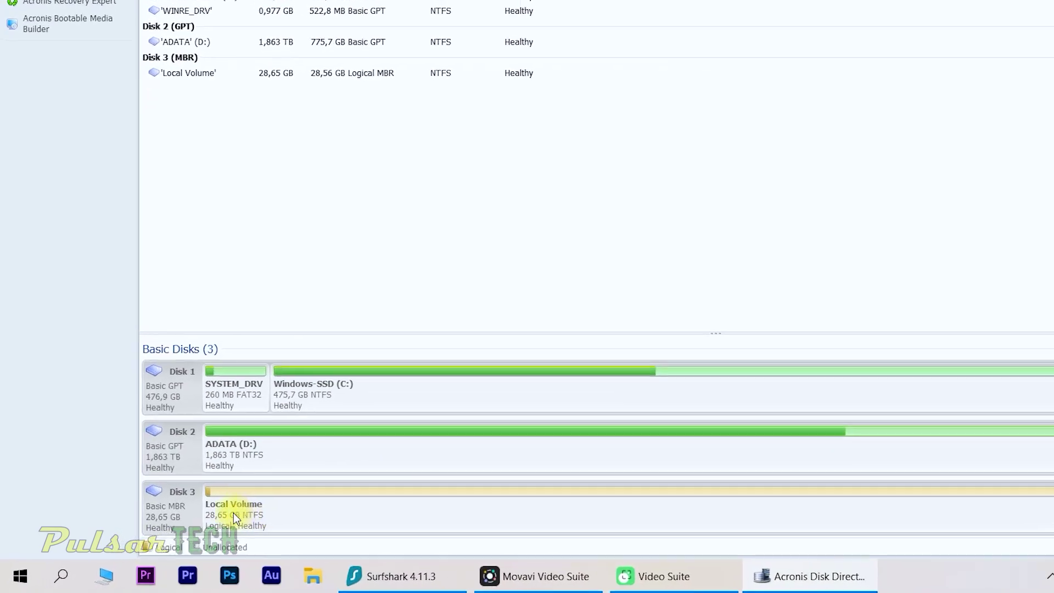
pyautogui.click(187, 528)
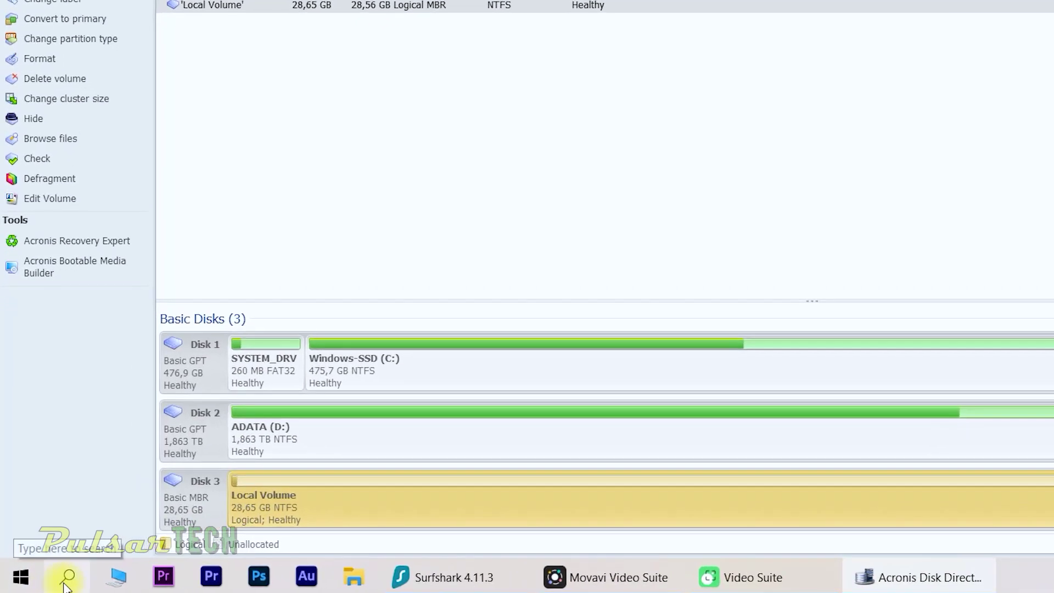
# Search 'disk manager' and open Disk Management via Create and format hard disk partitions.
pyautogui.click(49, 579)
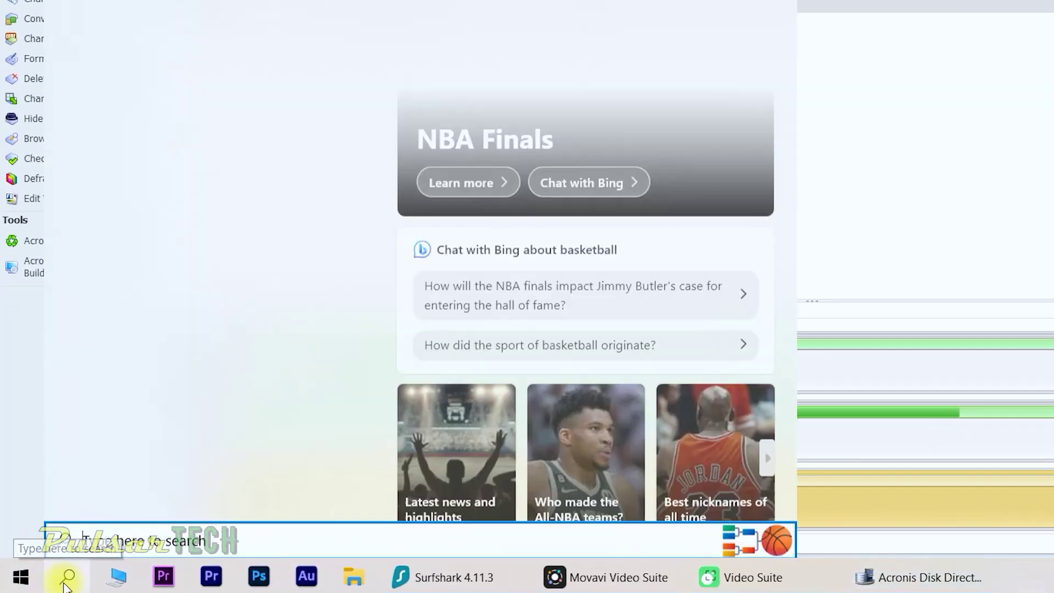
pyautogui.write('disk manager')
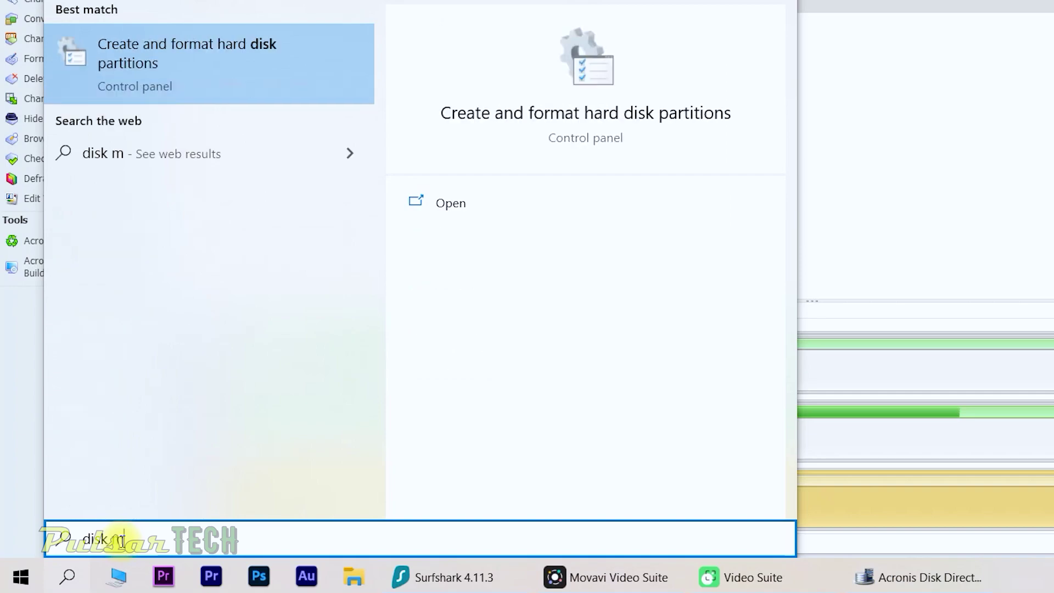
pyautogui.click(196, 64)
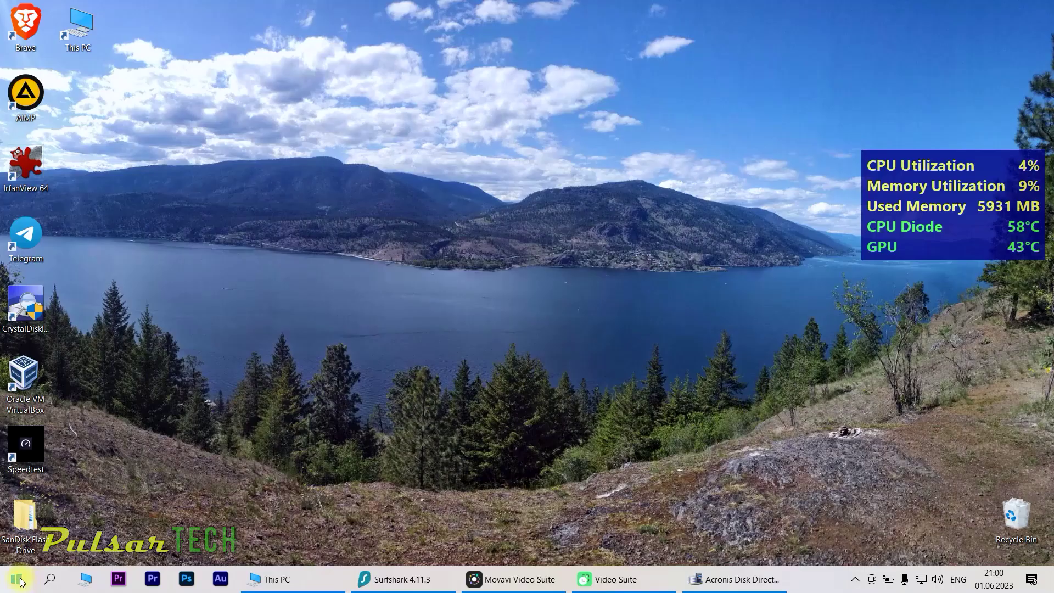
pyautogui.click(17, 579)
# Reopen Disk Management by searching 'disk manager' in Windows Settings.
pyautogui.moveTo(18, 524)
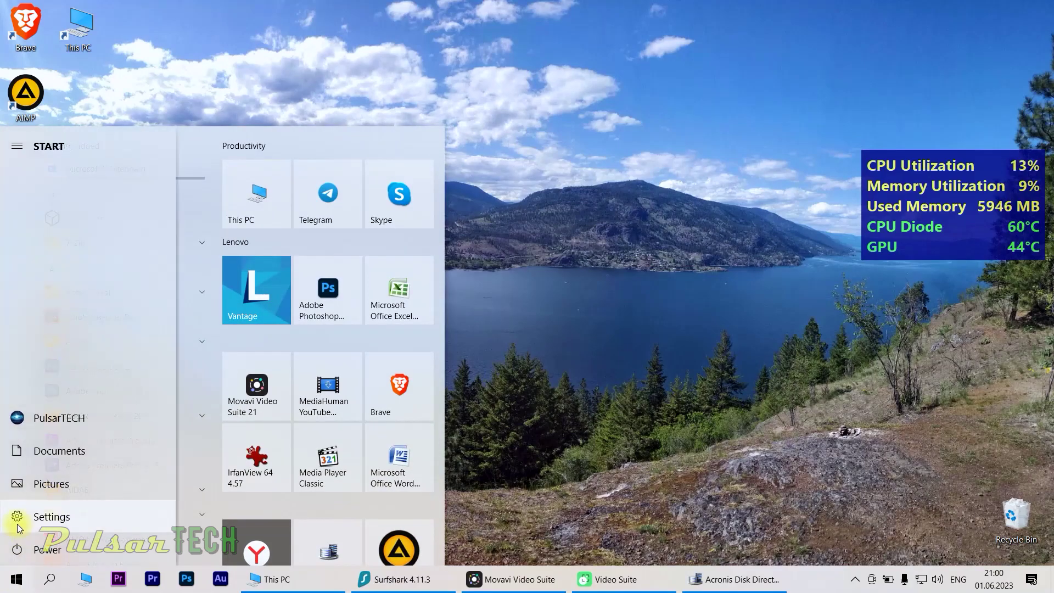
pyautogui.click(18, 521)
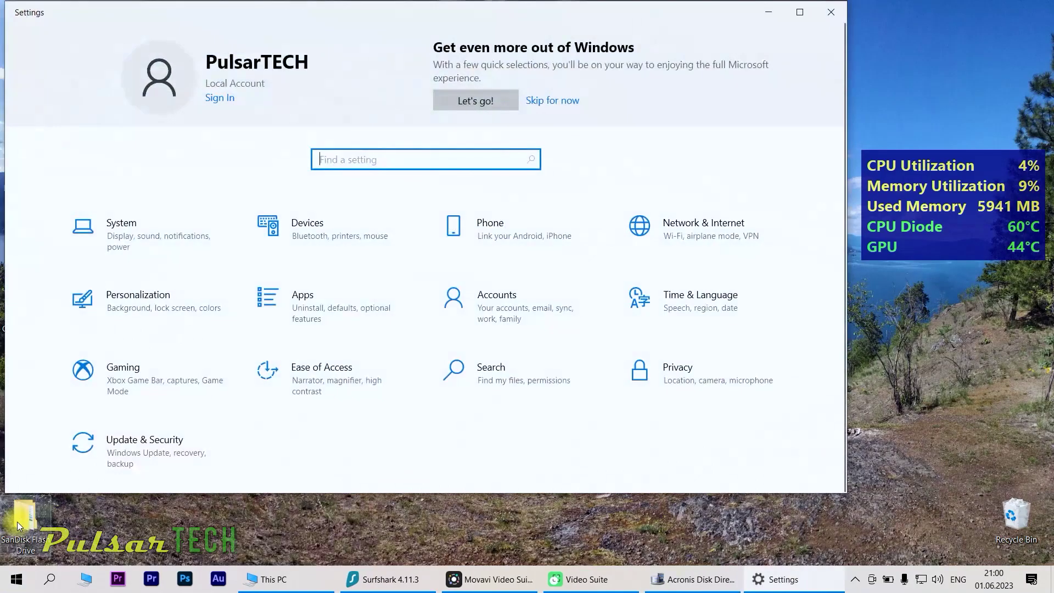
pyautogui.click(364, 154)
pyautogui.write('disk man')
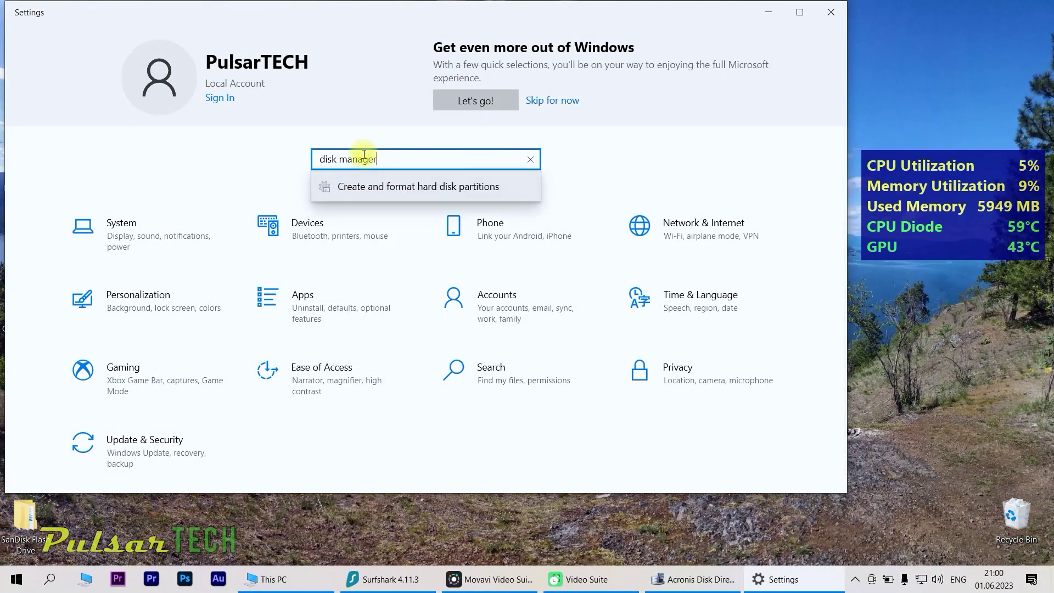
pyautogui.write('ager')
pyautogui.click(376, 186)
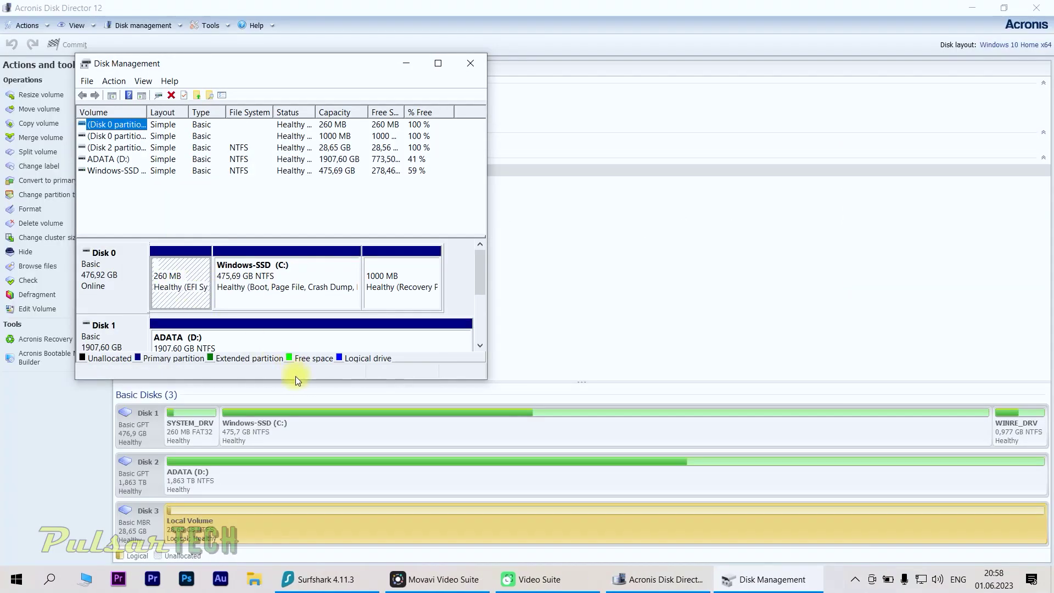
# Enlarge the window and widen the Volume and Free Space columns to show removable Disk 2 fully.
pyautogui.moveTo(295, 383); pyautogui.dragTo(315, 512)
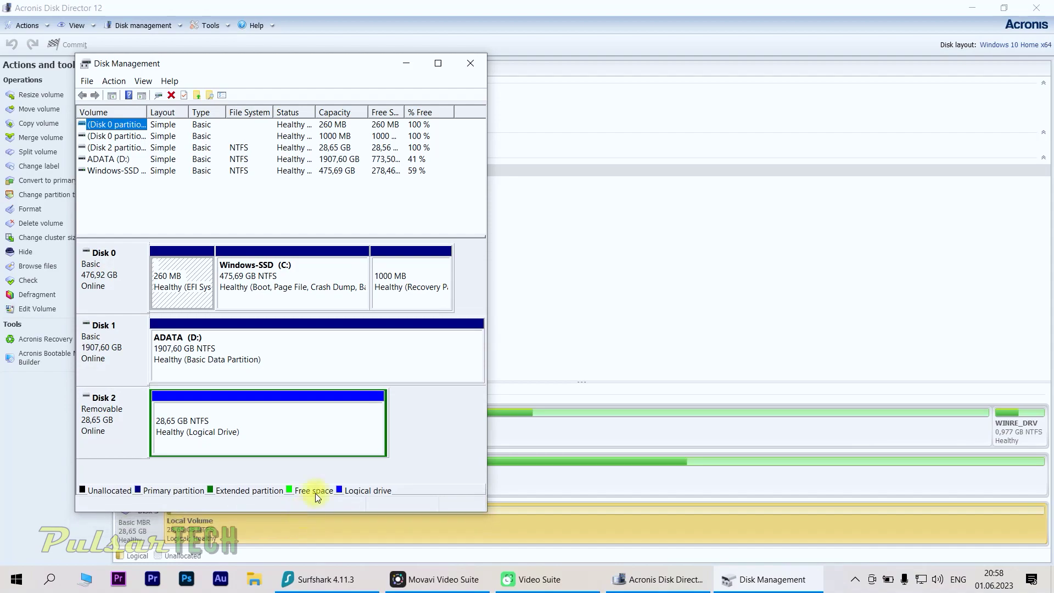
pyautogui.moveTo(486, 305); pyautogui.dragTo(544, 307)
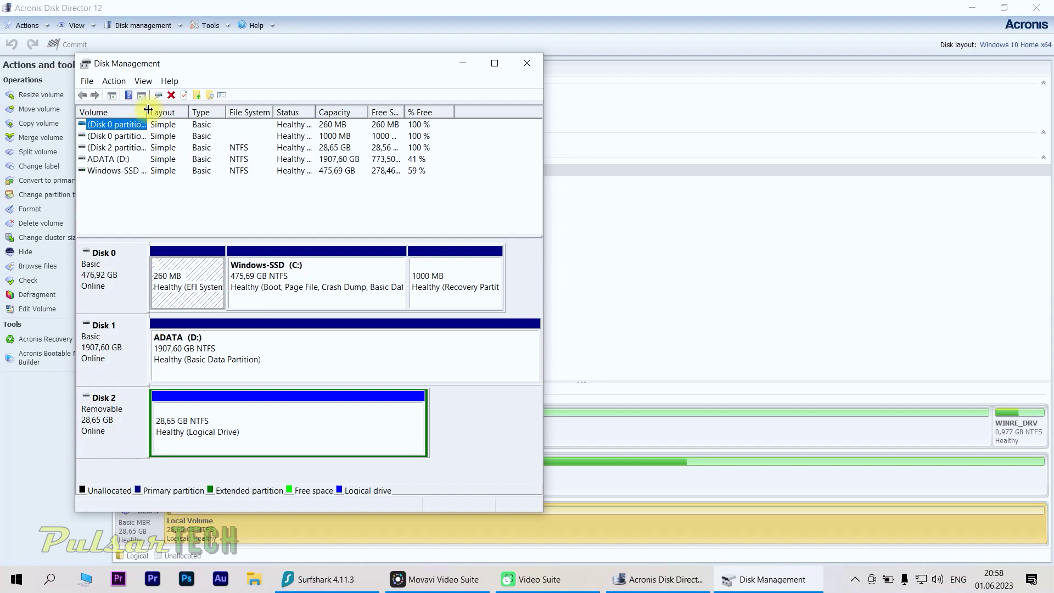
pyautogui.moveTo(148, 109); pyautogui.dragTo(182, 112)
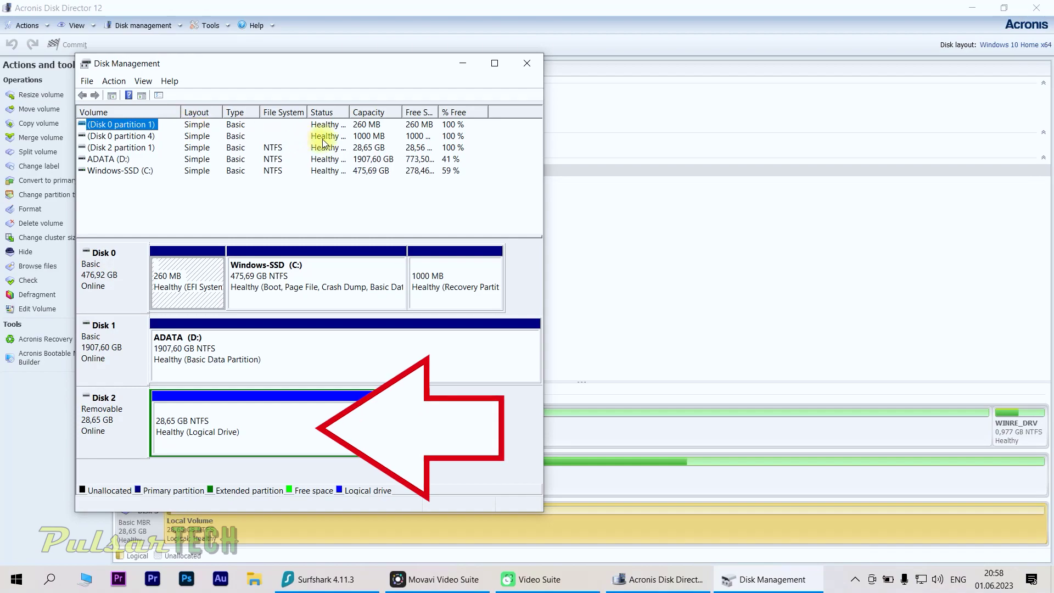
pyautogui.click(349, 149)
pyautogui.click(138, 151)
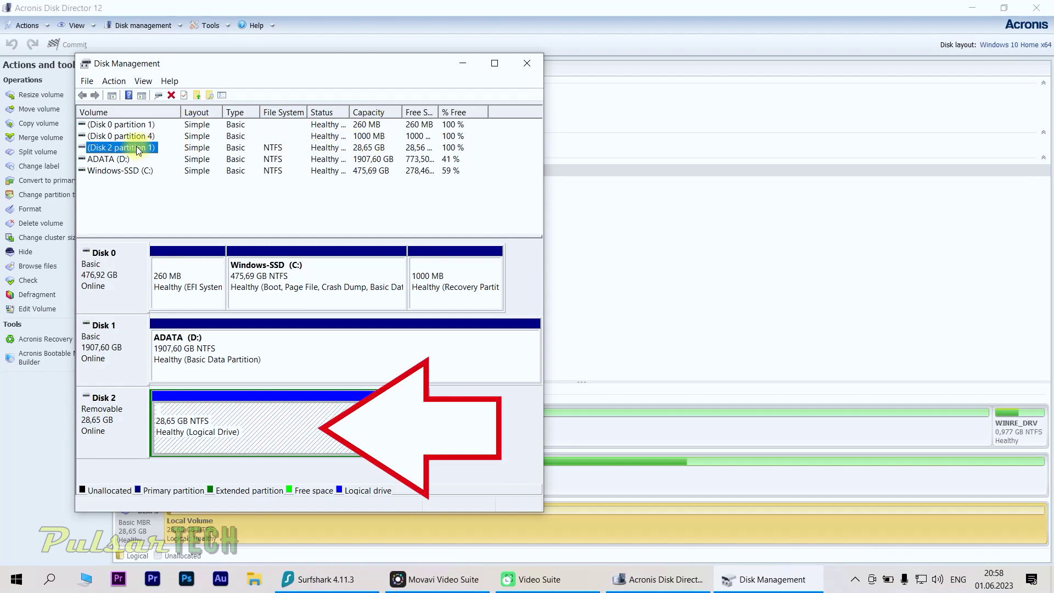
pyautogui.moveTo(437, 109); pyautogui.dragTo(467, 116)
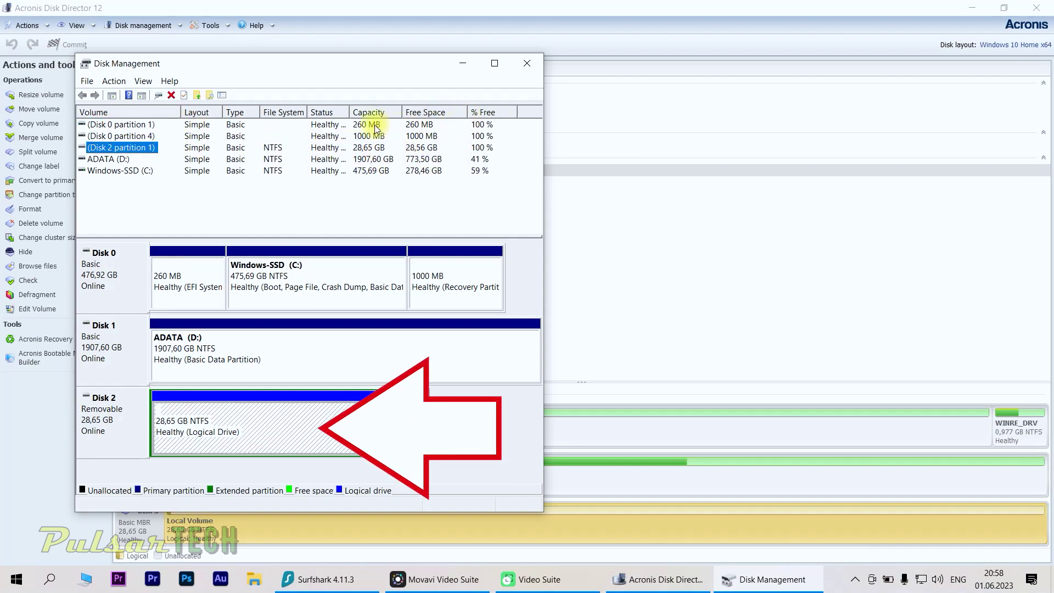
pyautogui.click(477, 149)
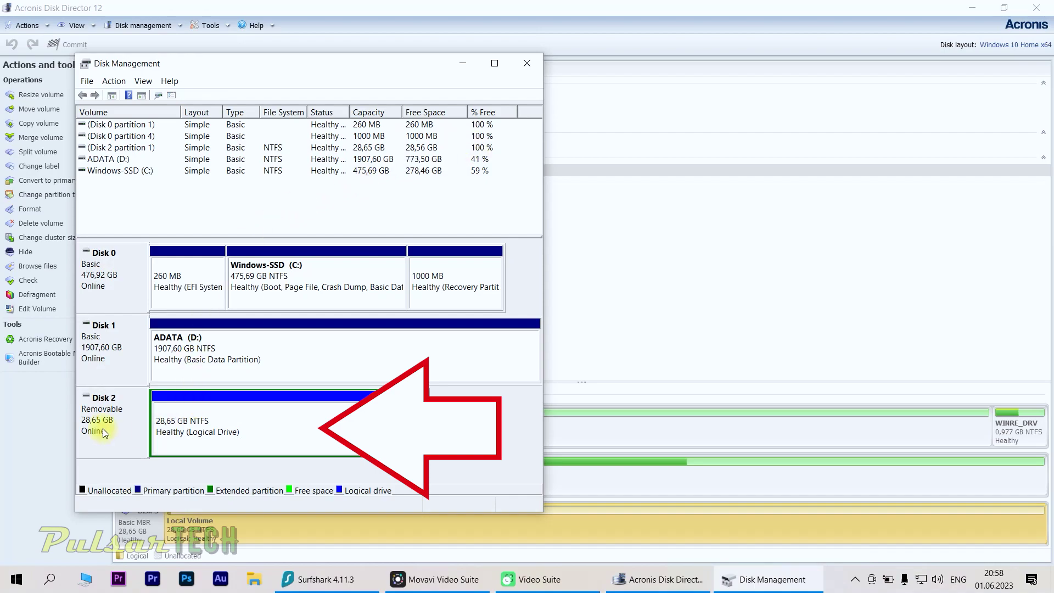
# Add drive letter K to the 28,65 GB Disk 2 volume through Change Drive Letter and Paths.
pyautogui.rightClick(252, 424)
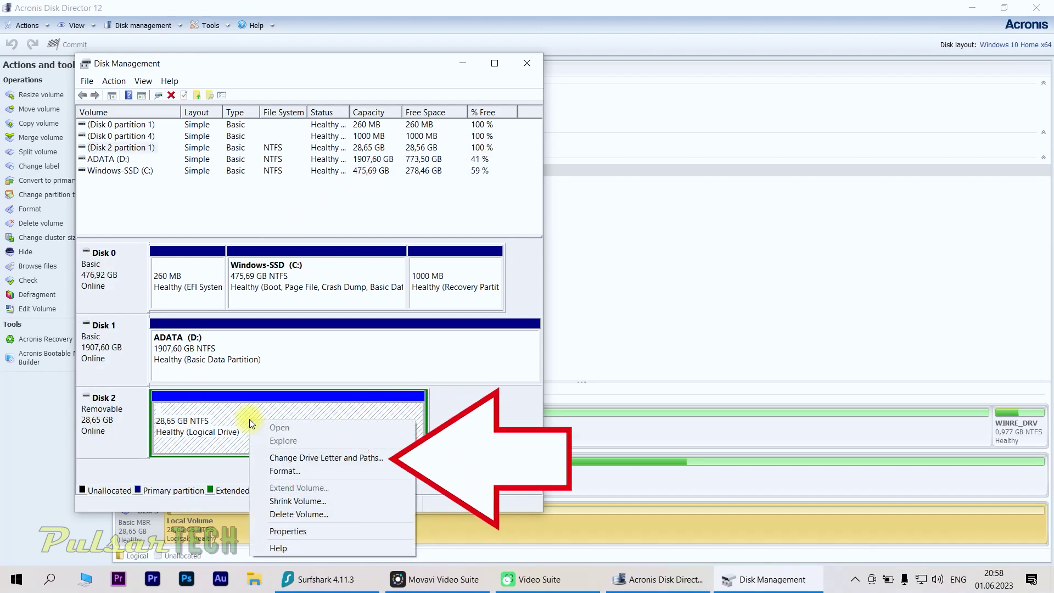
pyautogui.click(352, 460)
pyautogui.click(203, 327)
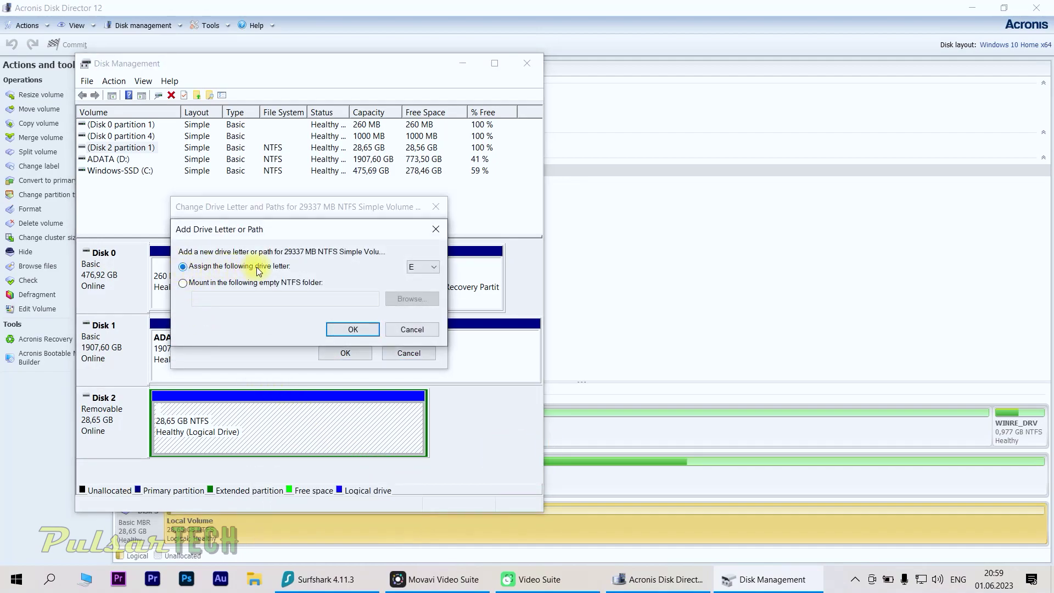
pyautogui.click(434, 267)
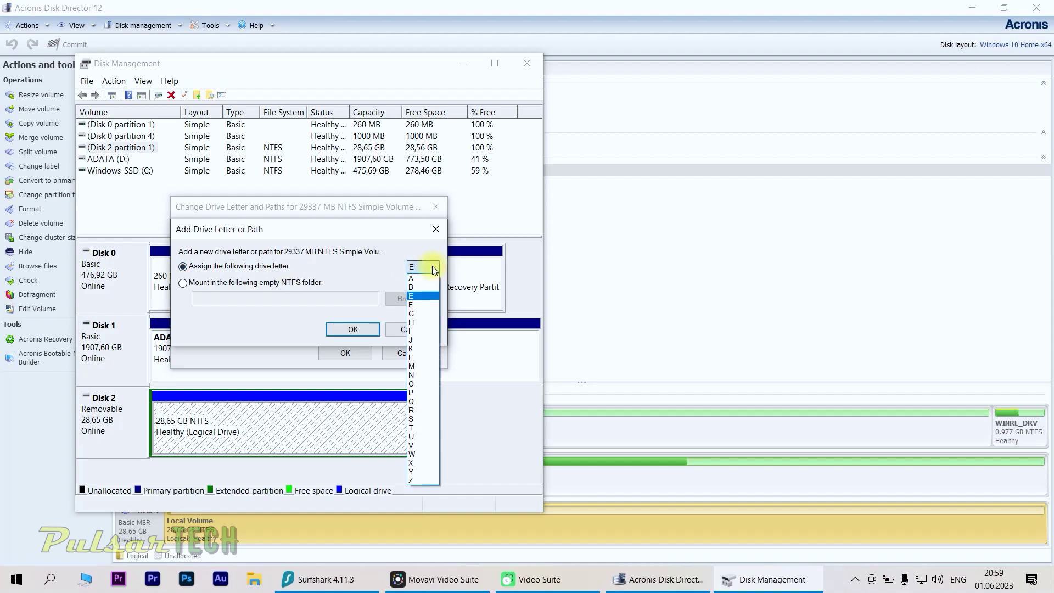
pyautogui.click(426, 349)
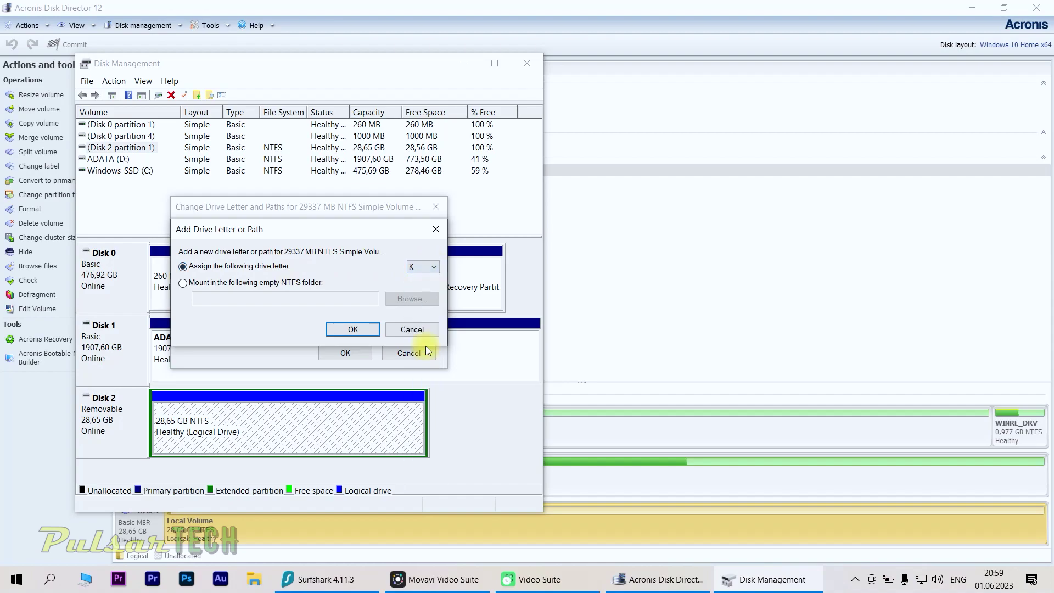
pyautogui.click(353, 330)
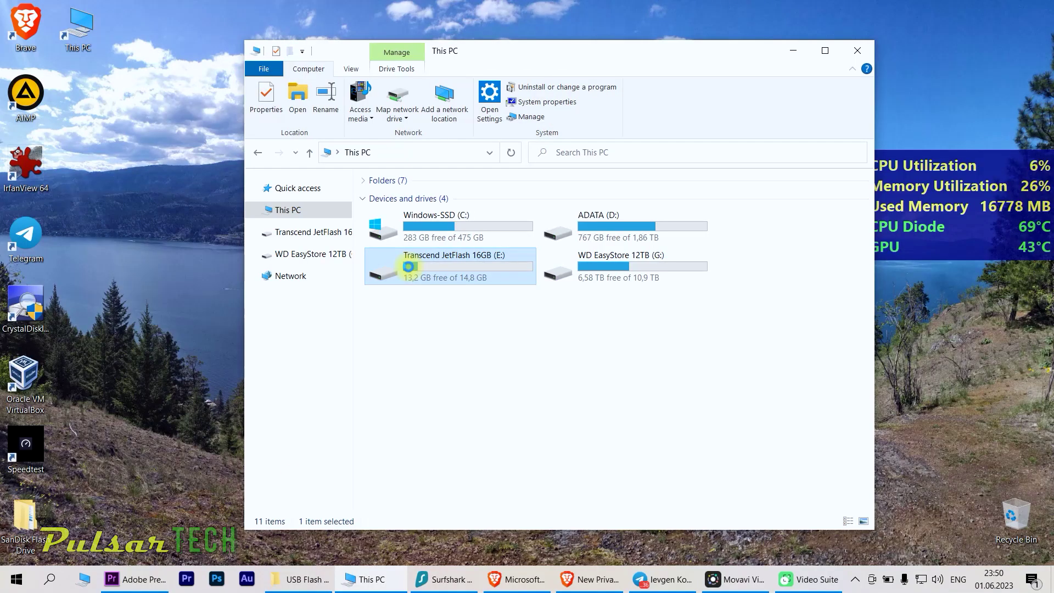
# Quick-format the Transcend JetFlash 16GB (E:) drive as NTFS.
pyautogui.rightClick(409, 266)
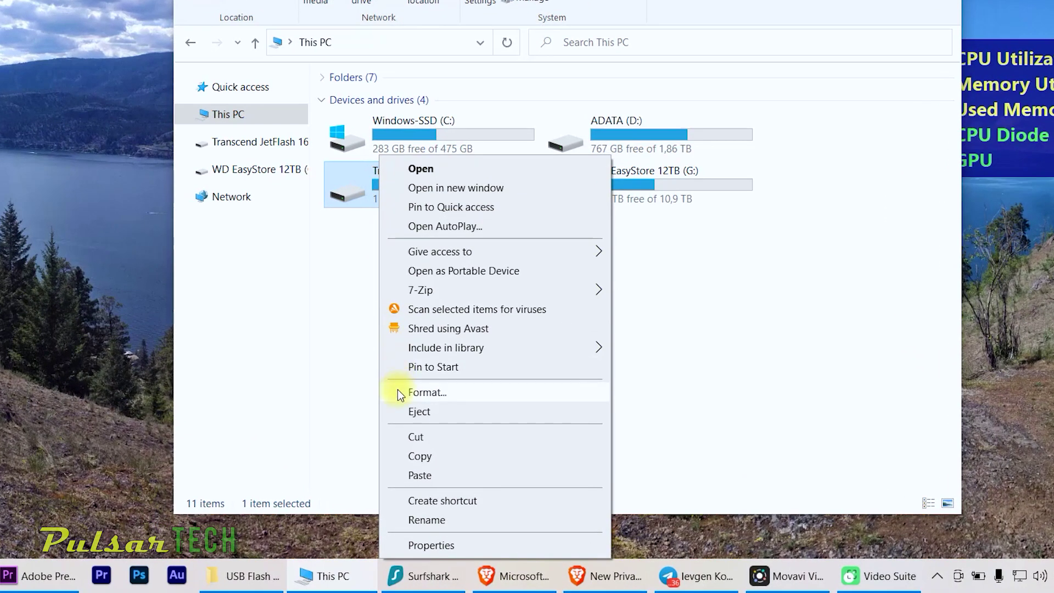
pyautogui.click(397, 390)
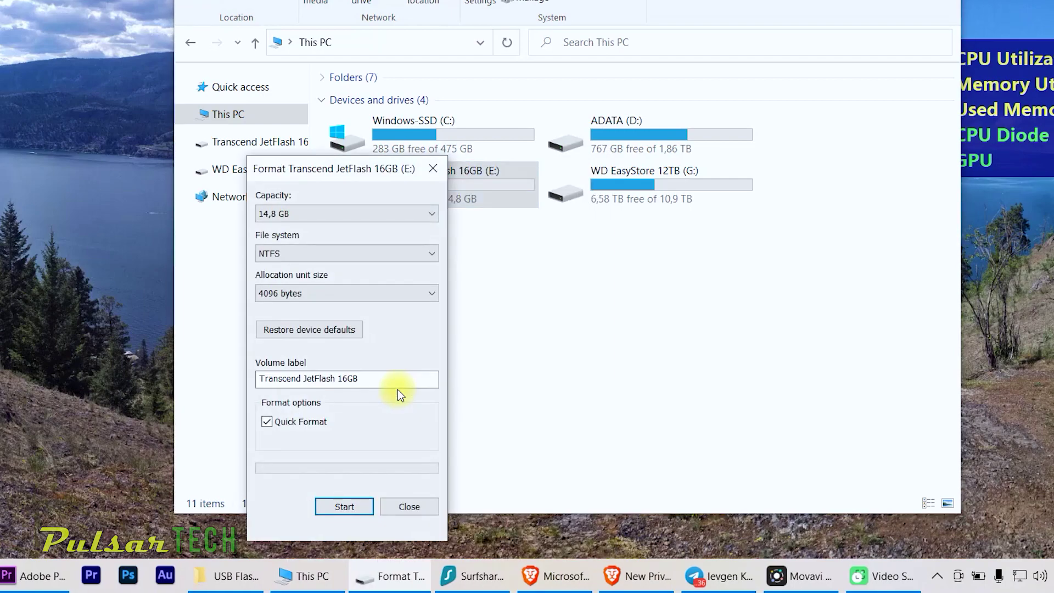
pyautogui.moveTo(360, 171); pyautogui.dragTo(443, 25)
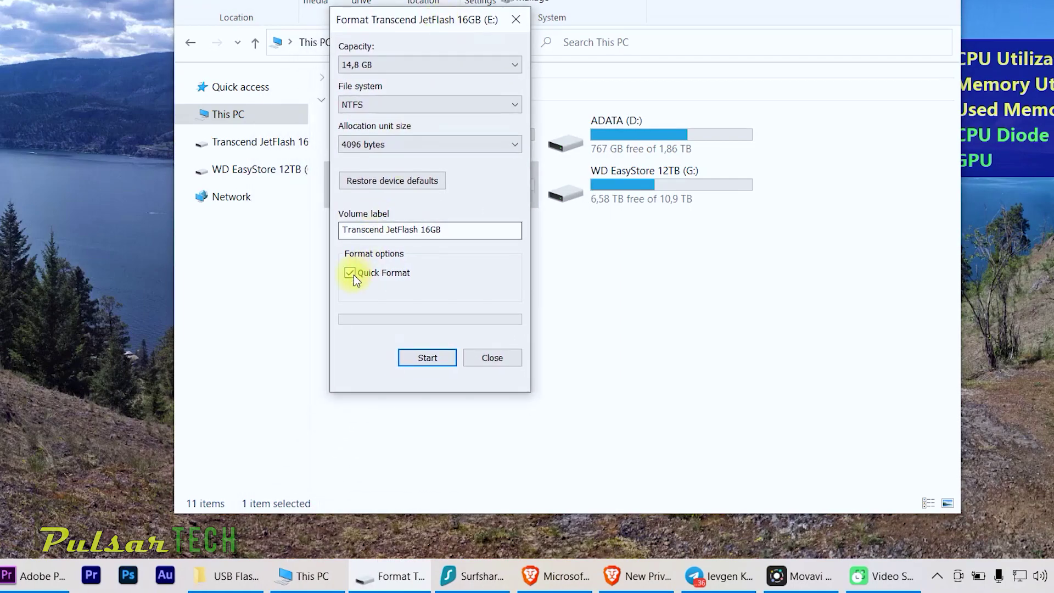
pyautogui.click(420, 358)
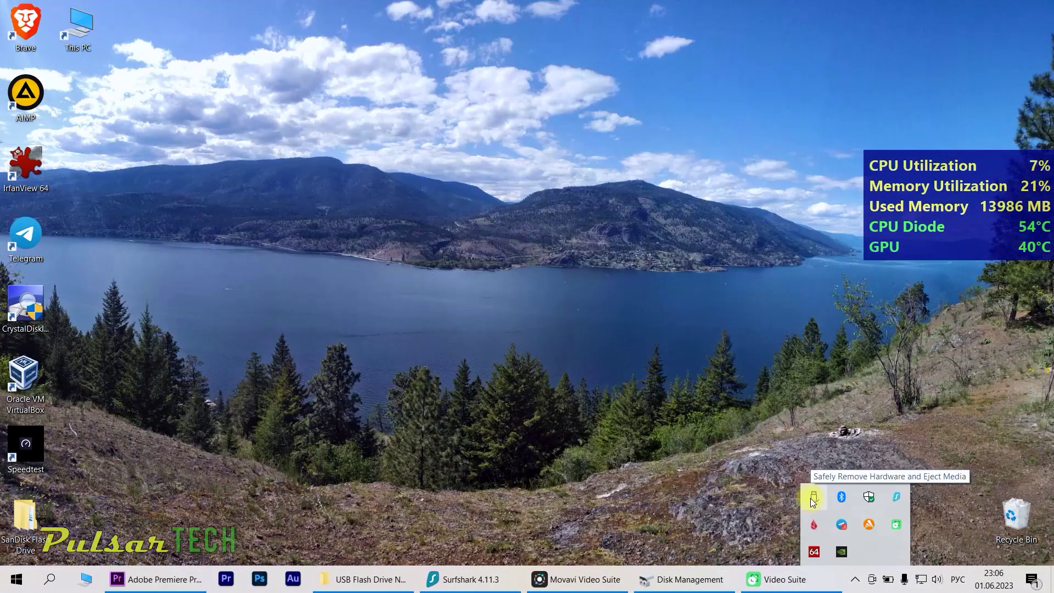
# Eject the Transcend JetFlash pen drive from the tray and go up from USB Drive (K:).
pyautogui.click(812, 499)
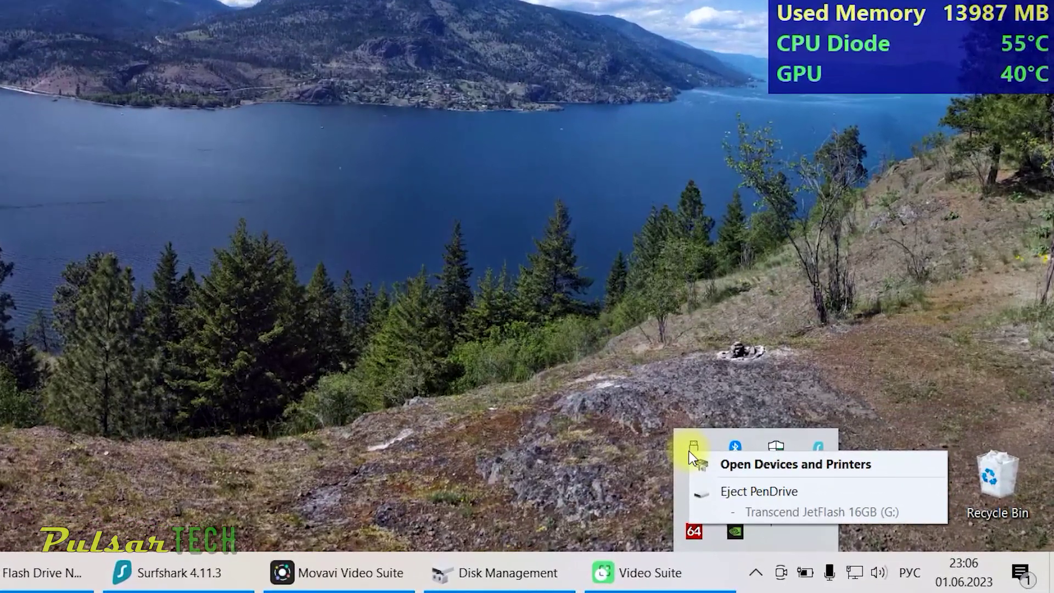
pyautogui.click(713, 489)
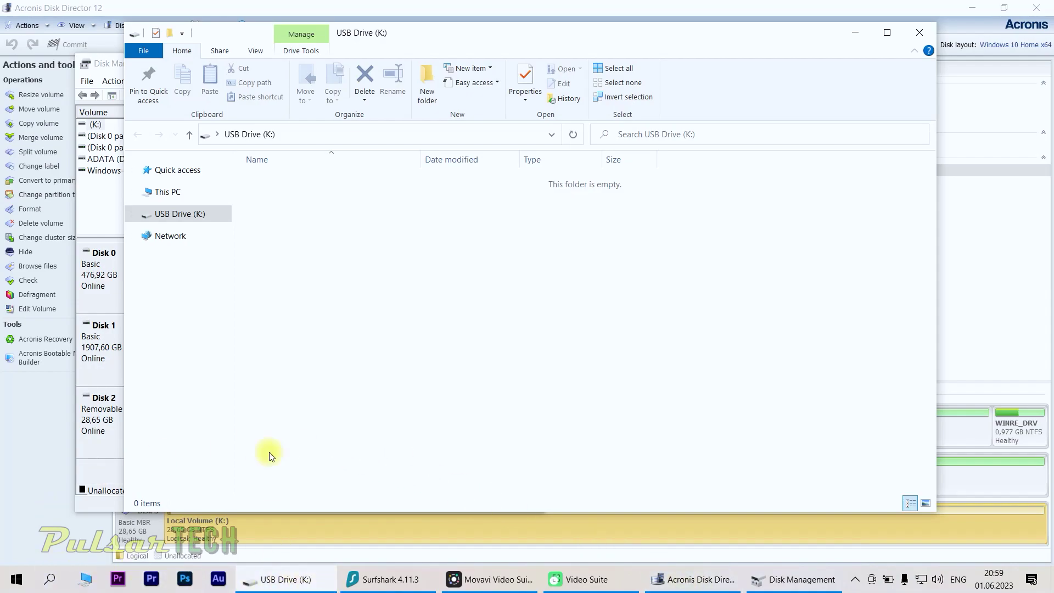
pyautogui.click(190, 135)
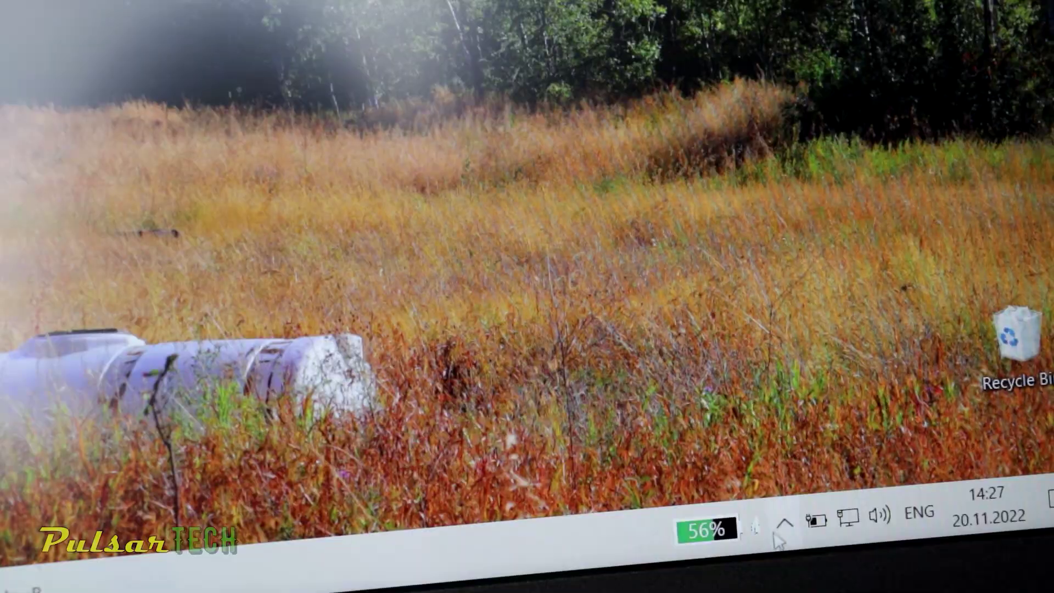
# Expand the hidden notification-area icons on the second laptop's taskbar.
pyautogui.click(785, 530)
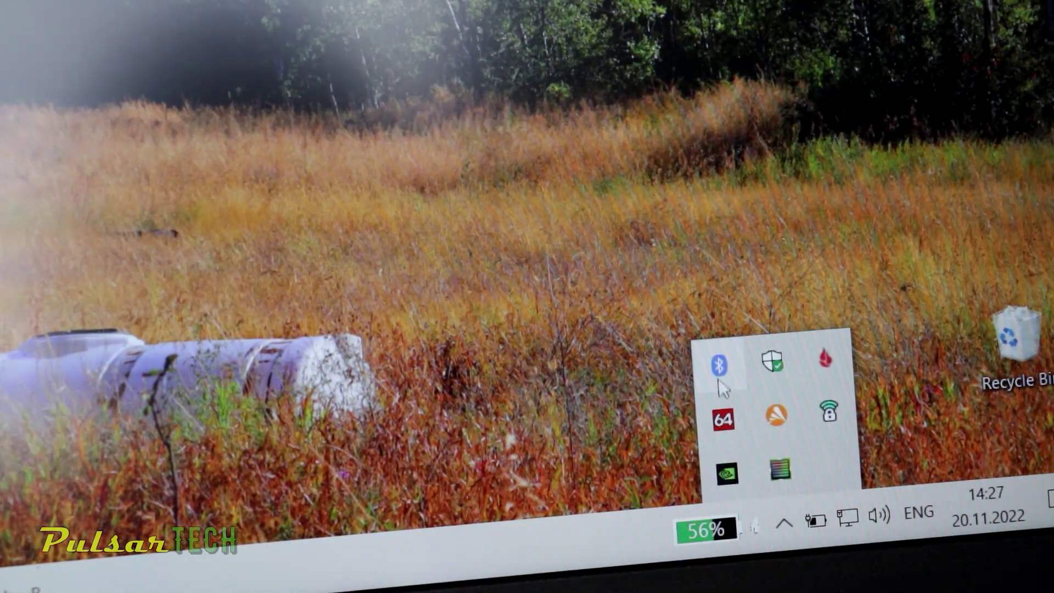